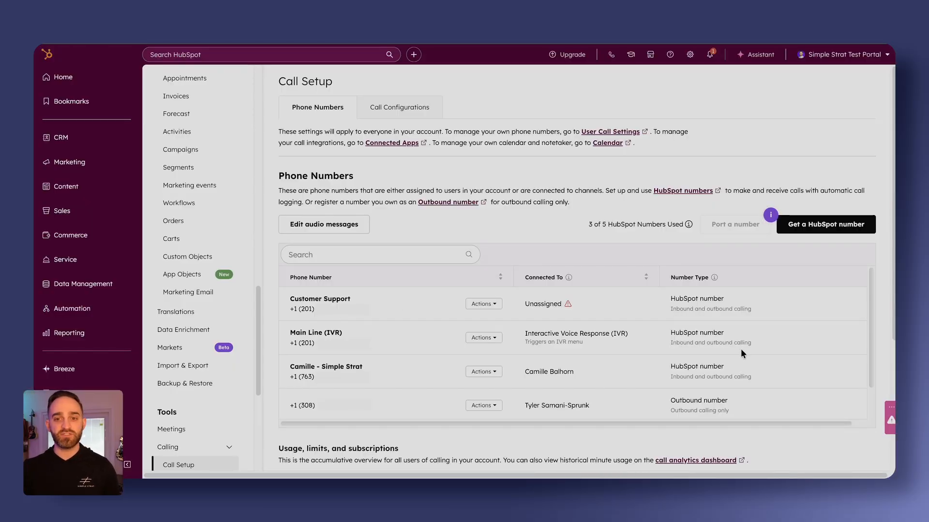
Generate a new HubSpot number for United States (+1) with area code 201, claim it and continue to its setup.
click(837, 233)
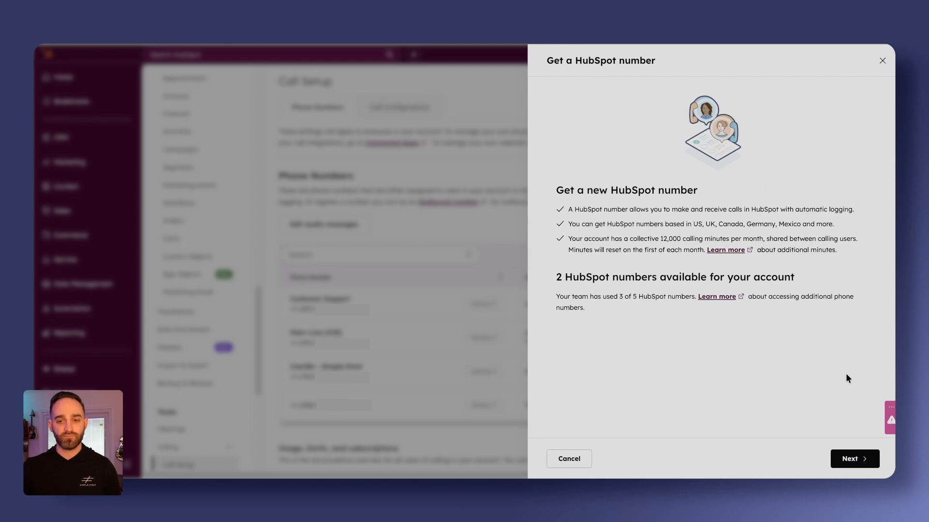
click(854, 460)
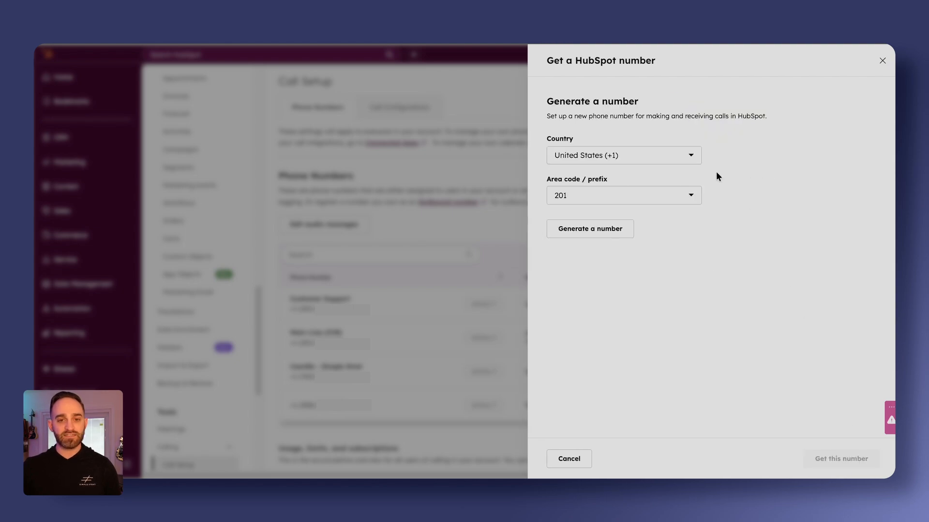
click(656, 196)
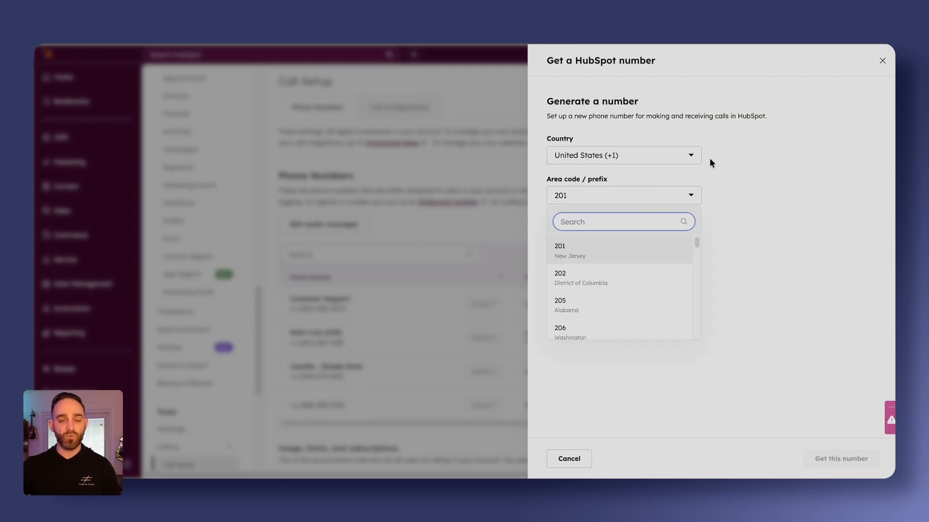
click(760, 236)
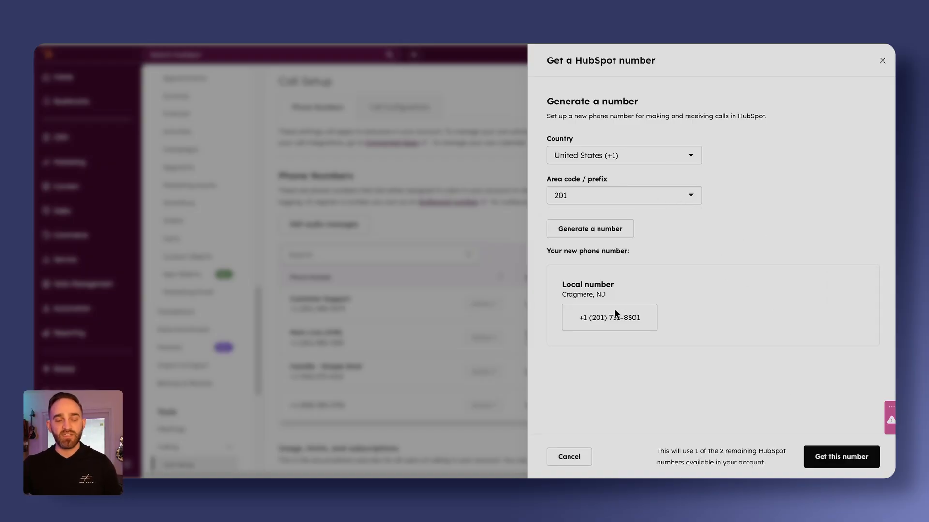
click(613, 231)
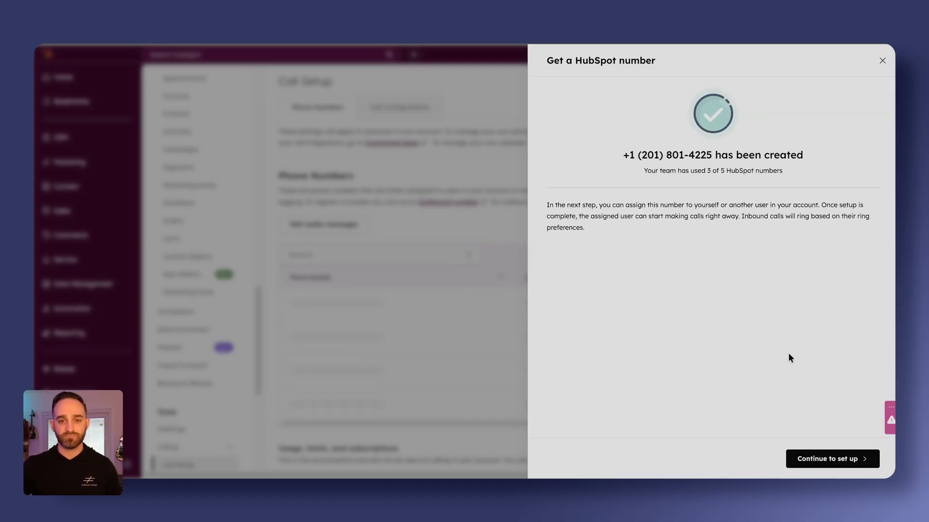
click(824, 457)
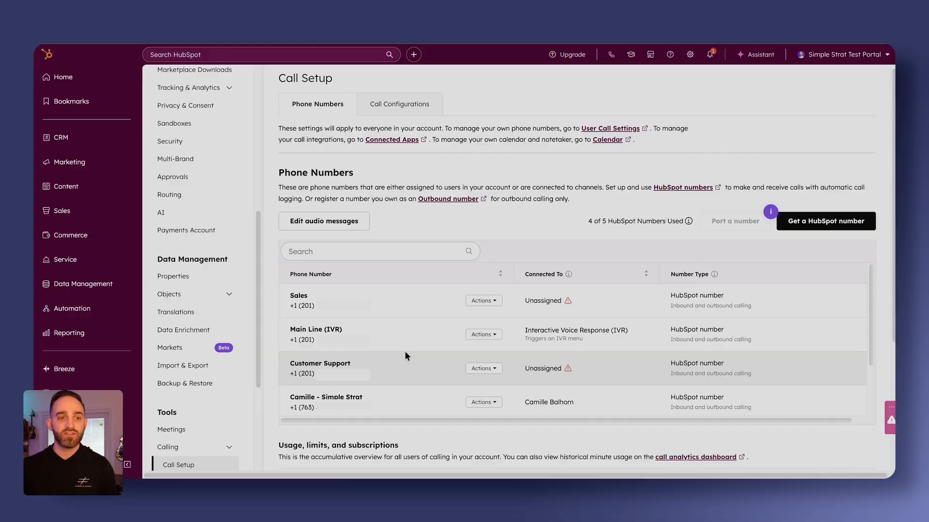
Go to the Help Desk channel settings and start connecting a new channel.
scroll(225, 307, down, 2)
scroll(225, 308, down, 2)
click(201, 384)
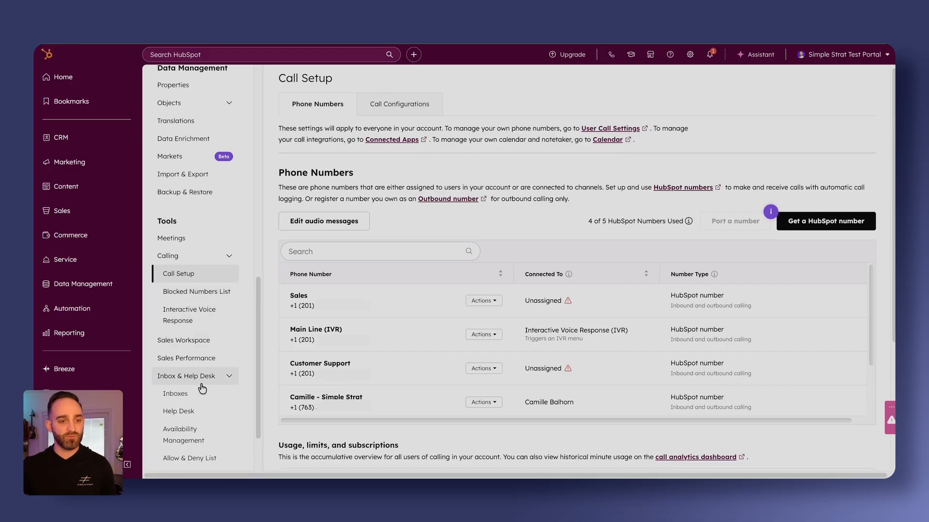
click(178, 412)
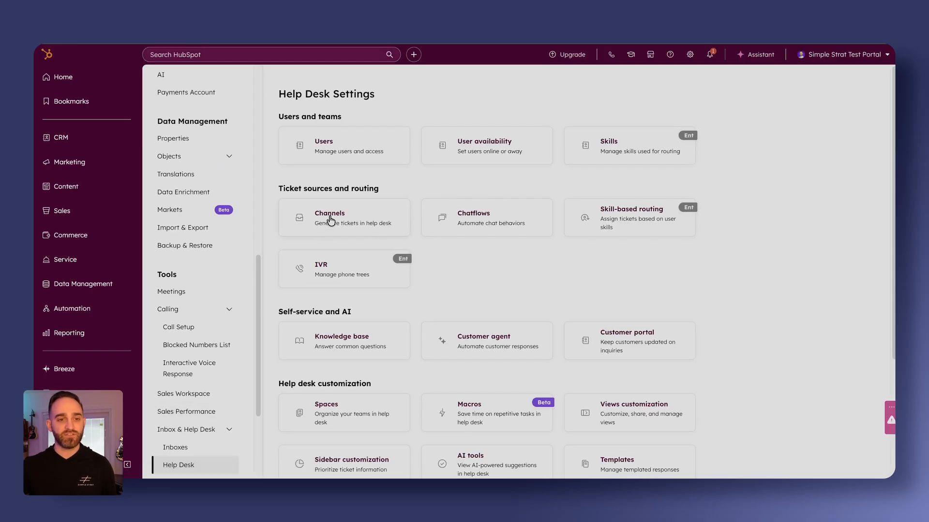
click(330, 220)
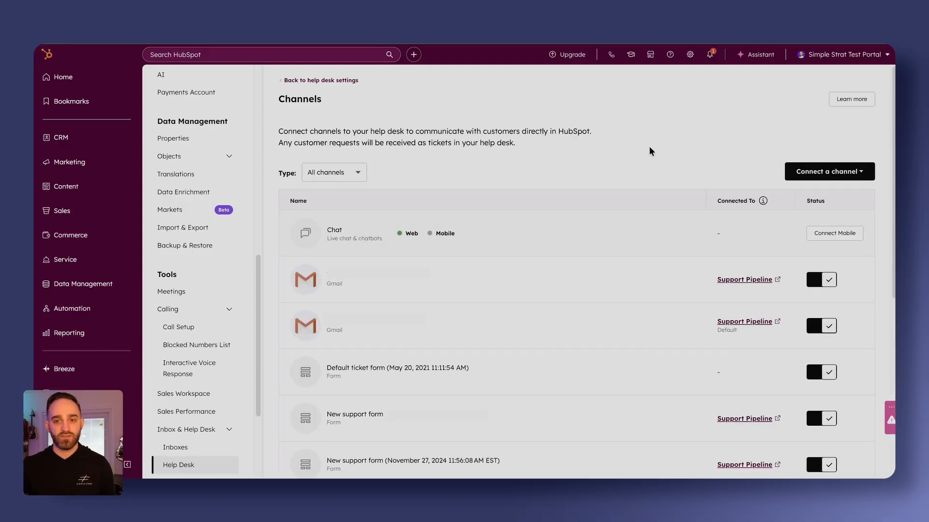
click(811, 172)
click(822, 198)
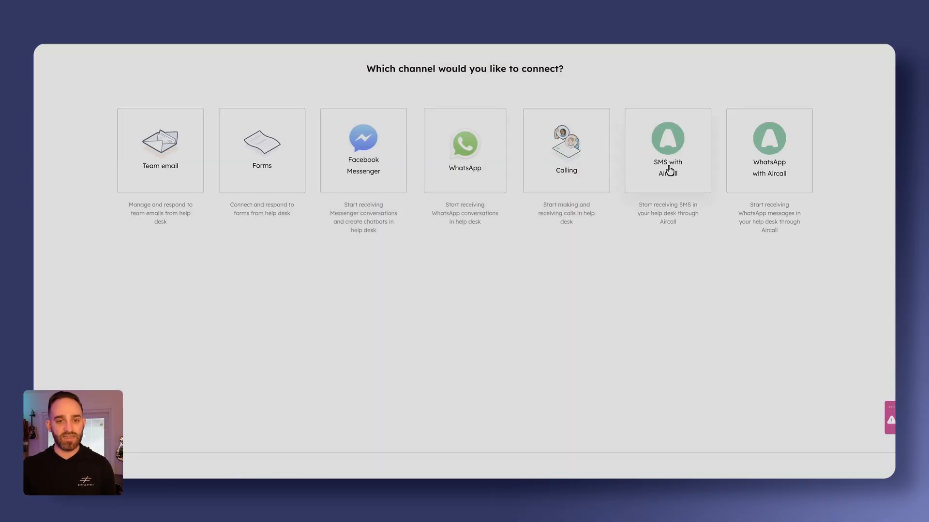
Choose Calling with the existing Customer Support number, and keep its tickets in the Support Pipeline at stage New with no priority.
click(563, 172)
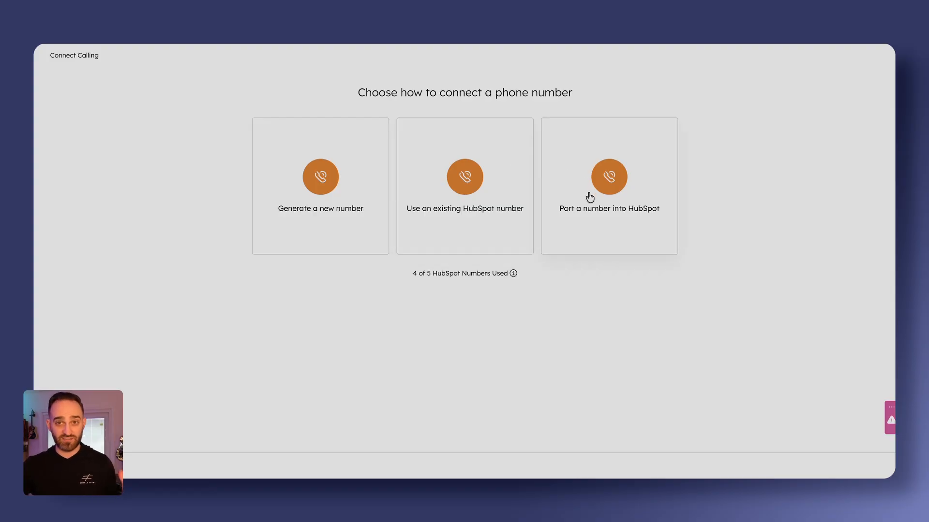
click(442, 195)
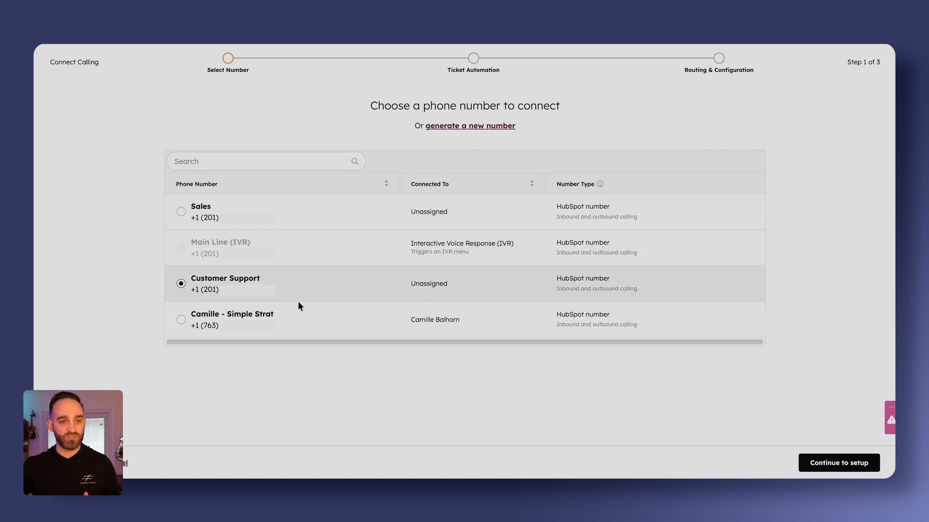
click(817, 463)
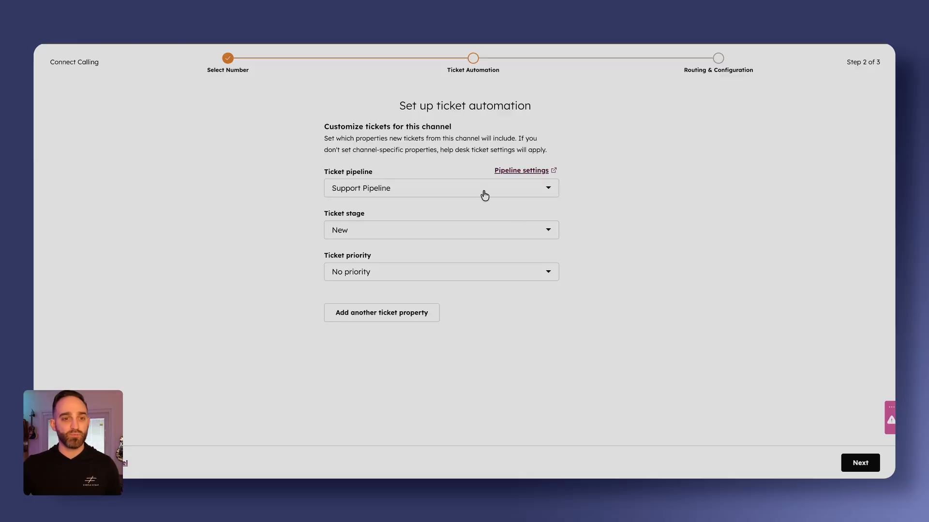
click(433, 192)
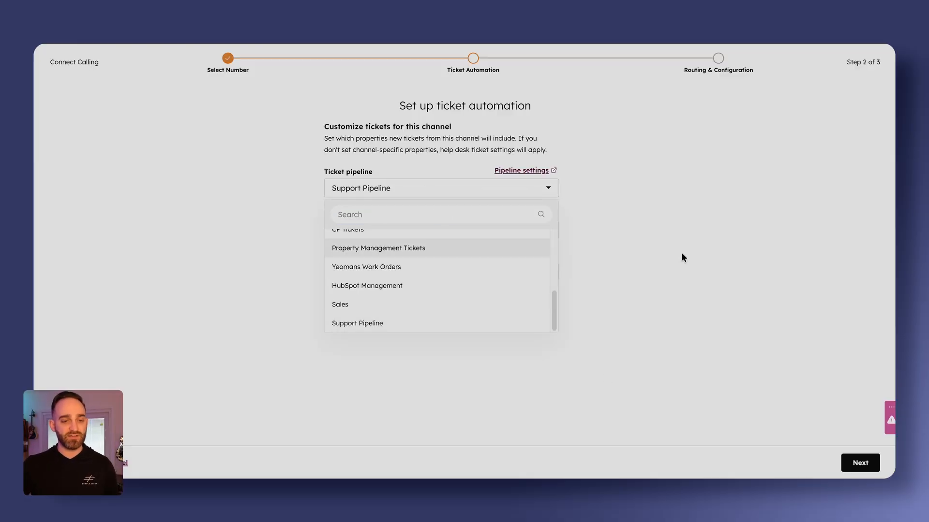
click(481, 173)
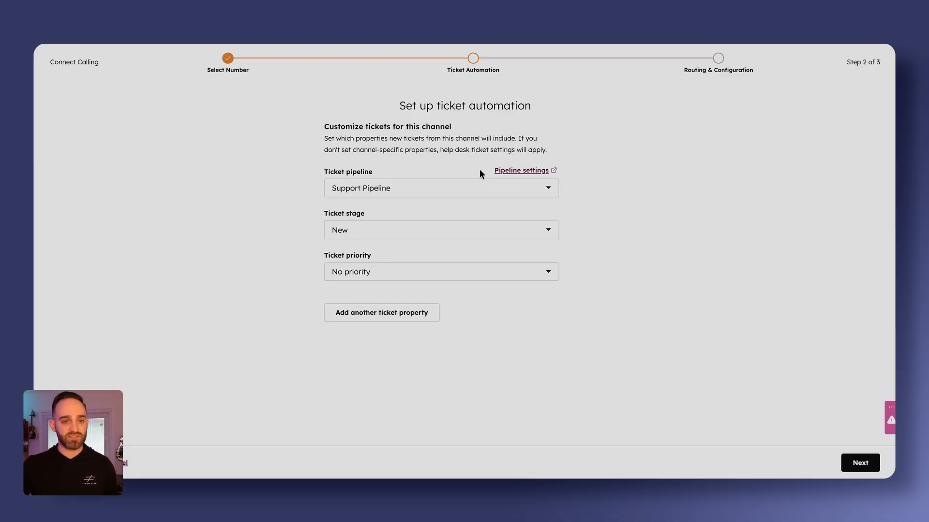
click(860, 464)
Route Customer Support calls to the Support Global team plus one individual user, and finish connecting the channel.
scroll(552, 263, down, 3)
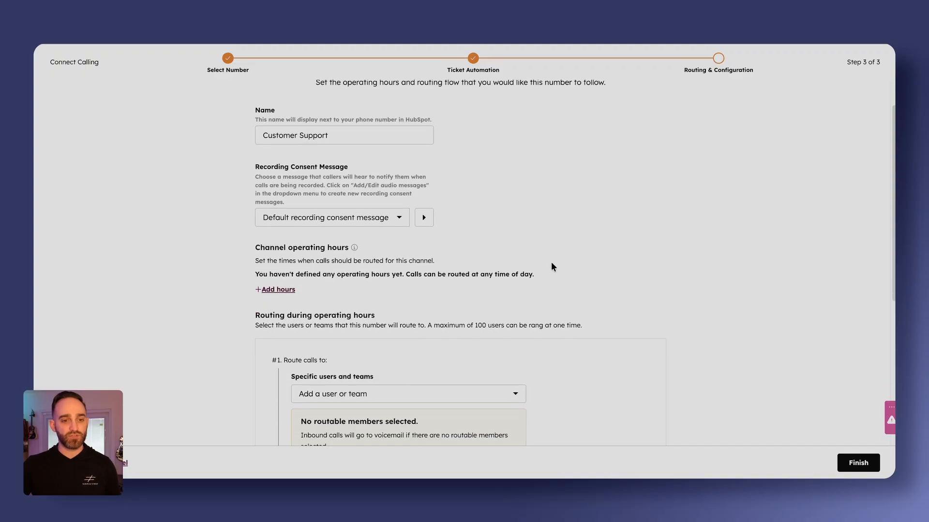
scroll(566, 265, down, 2)
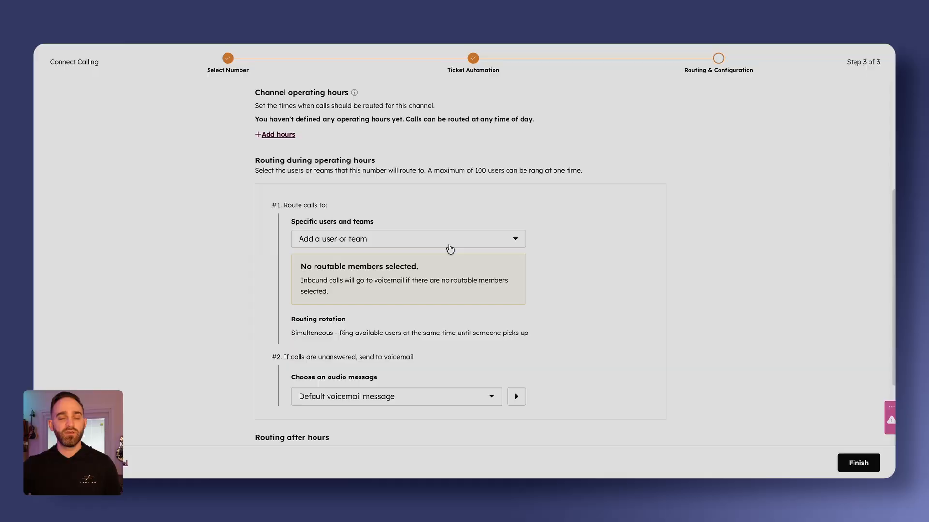
click(449, 245)
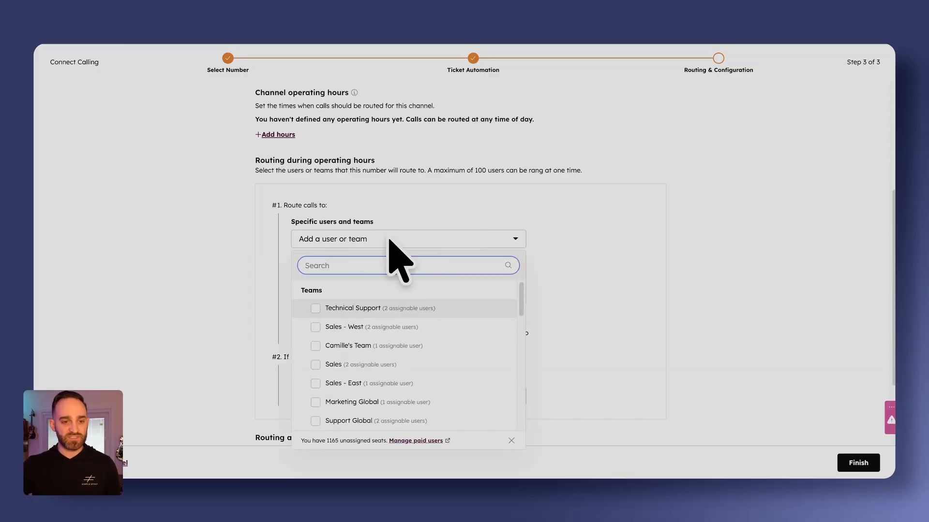
click(357, 423)
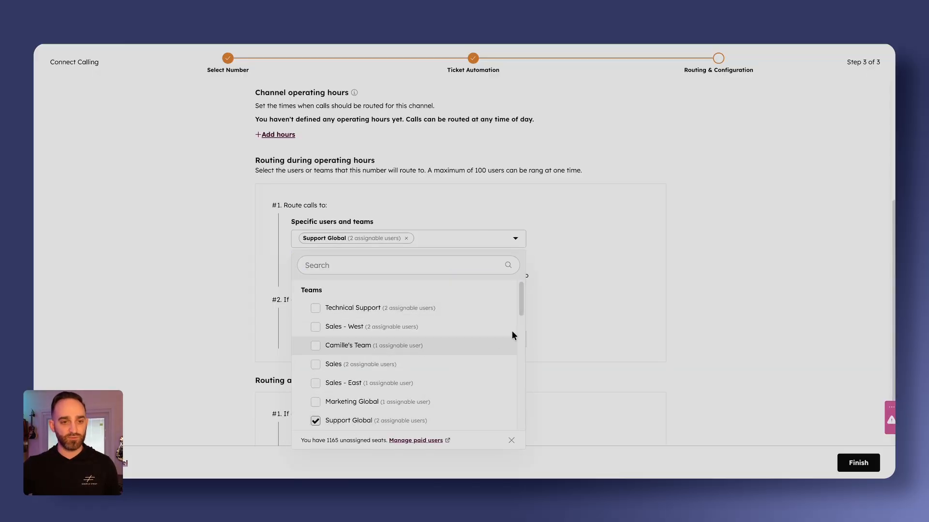
scroll(411, 355, down, 5)
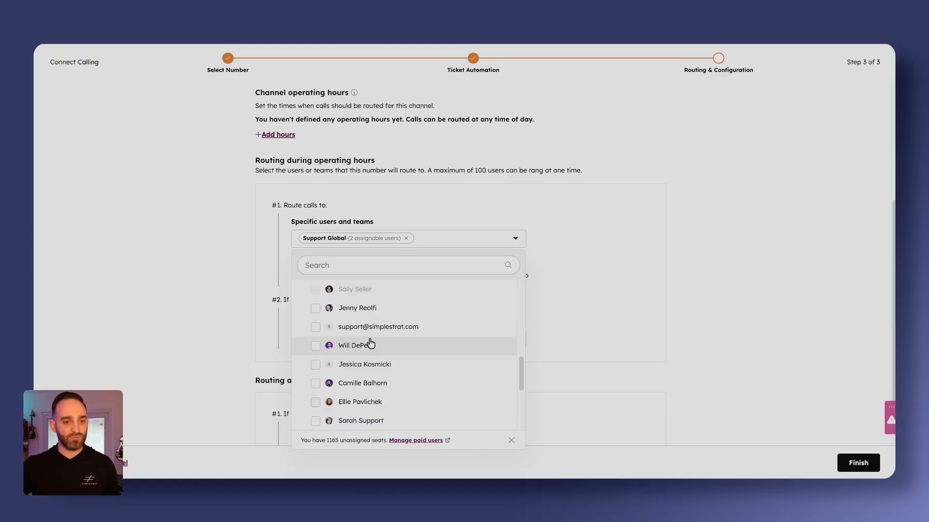
click(393, 341)
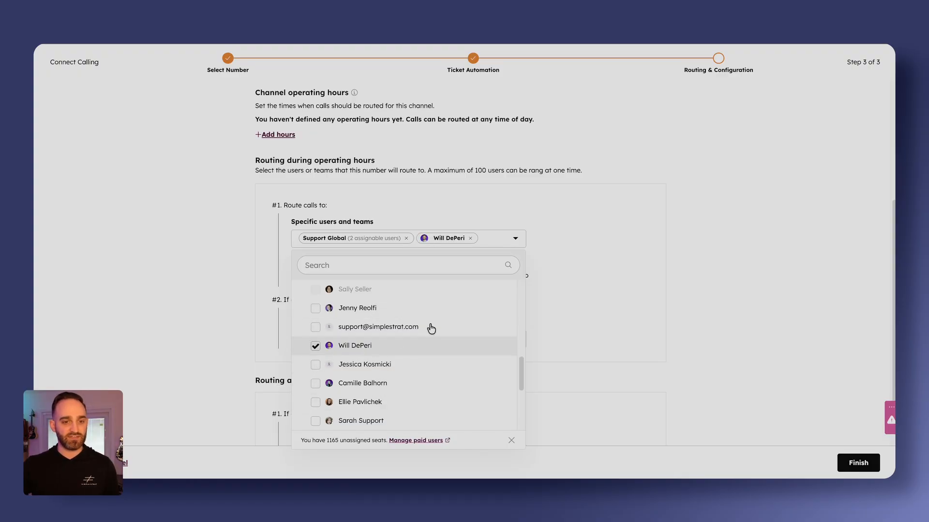
click(622, 277)
scroll(551, 320, down, 1)
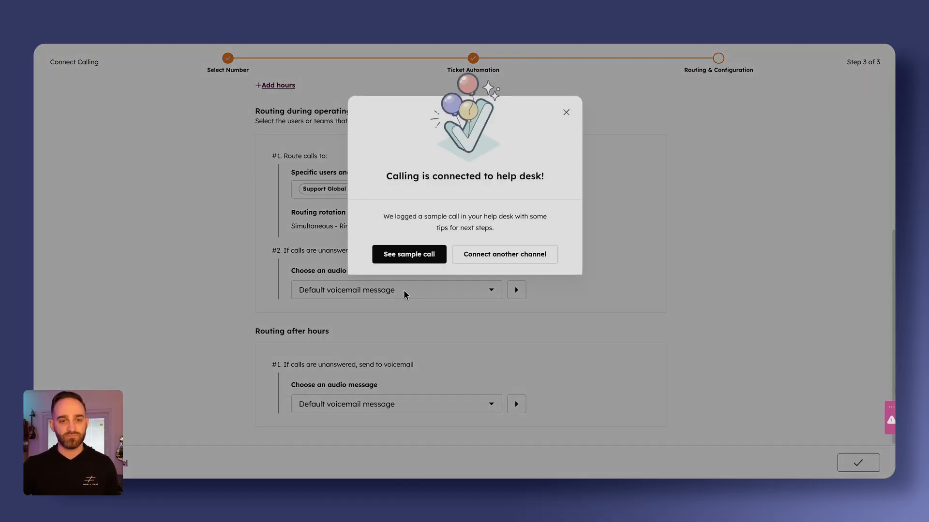
Start connecting another Calling channel with the existing Sales number, and set its ticket pipeline to Sales.
click(539, 259)
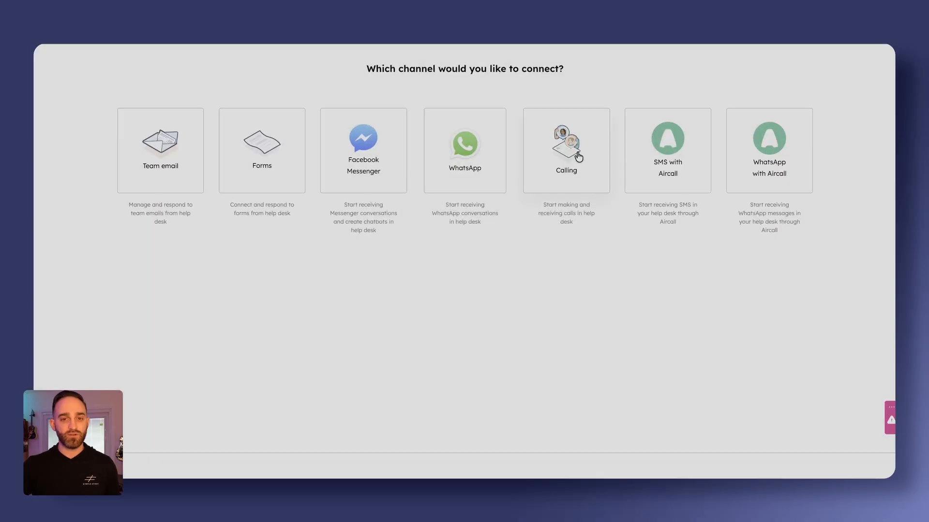
click(579, 156)
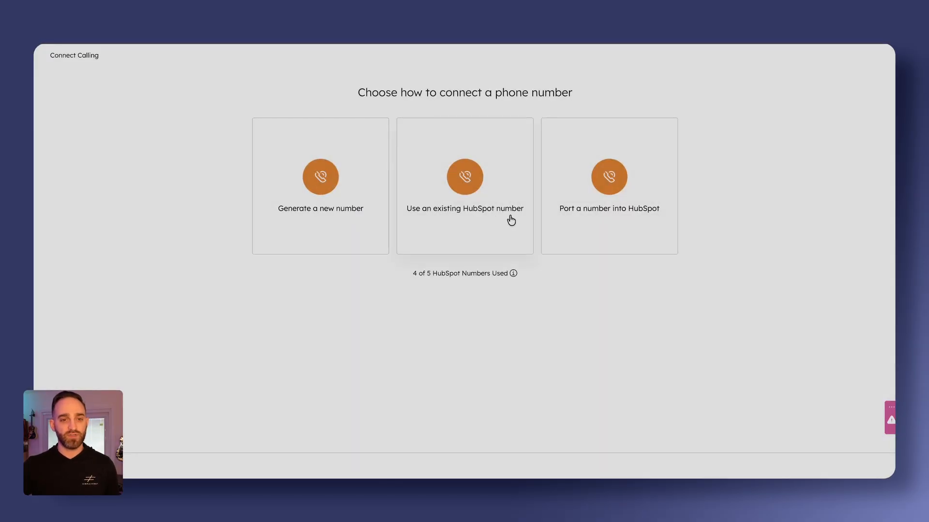
click(494, 219)
click(210, 249)
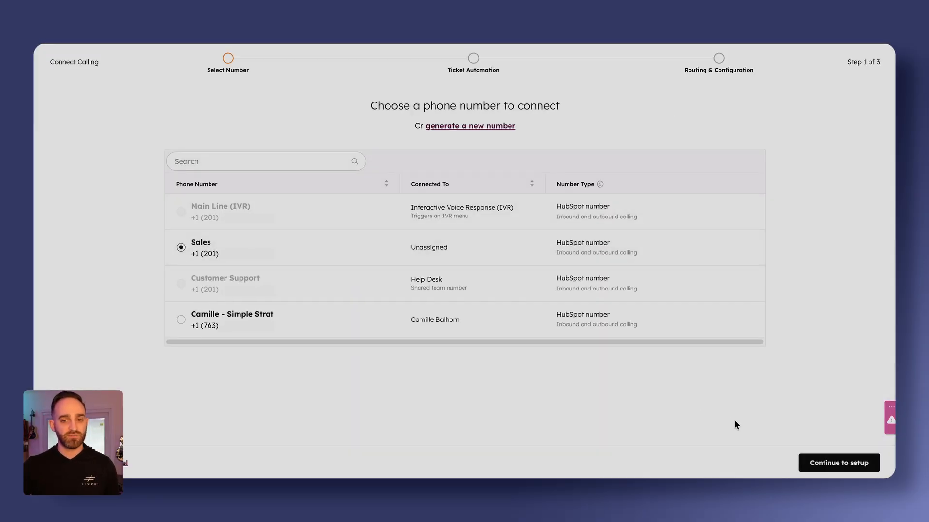
click(838, 463)
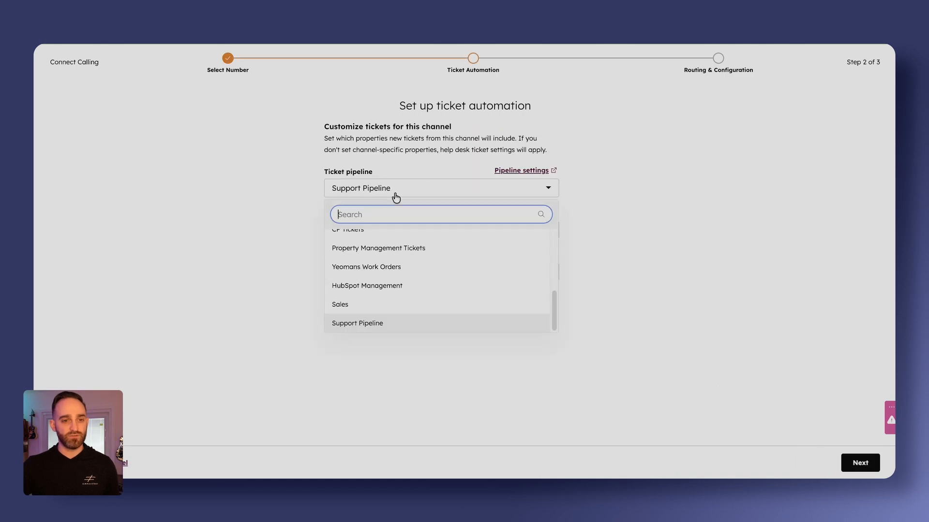
click(379, 305)
click(860, 463)
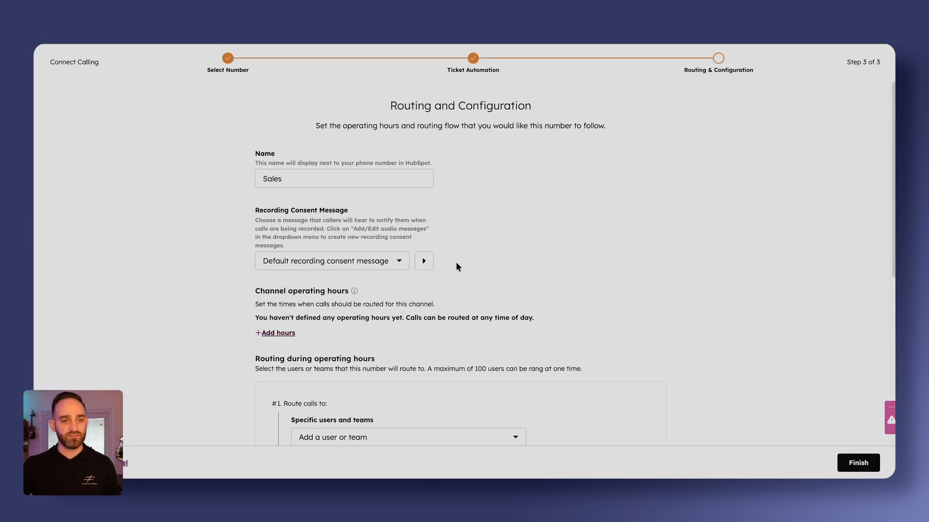
Route the Sales number's calls to the Sales - East and Sales teams, and finish connecting the channel.
scroll(503, 355, down, 3)
click(449, 358)
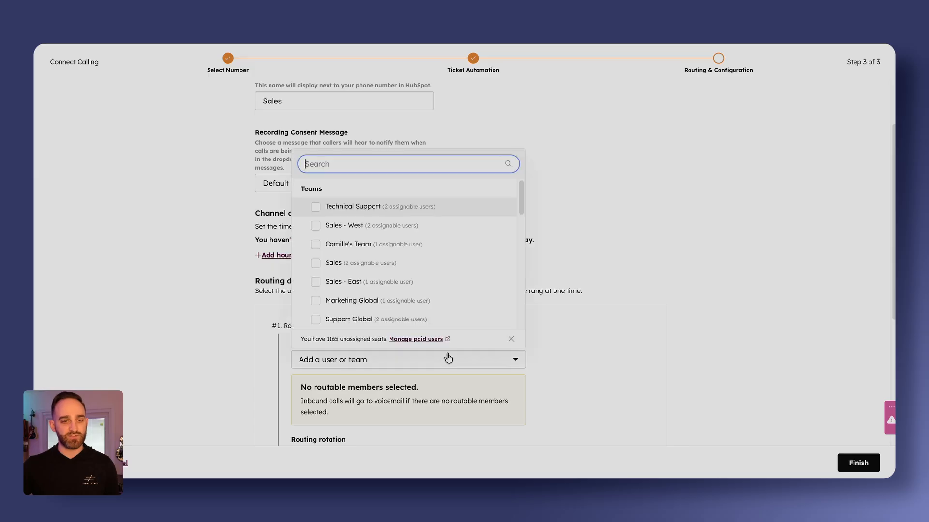
click(385, 287)
click(373, 269)
click(604, 256)
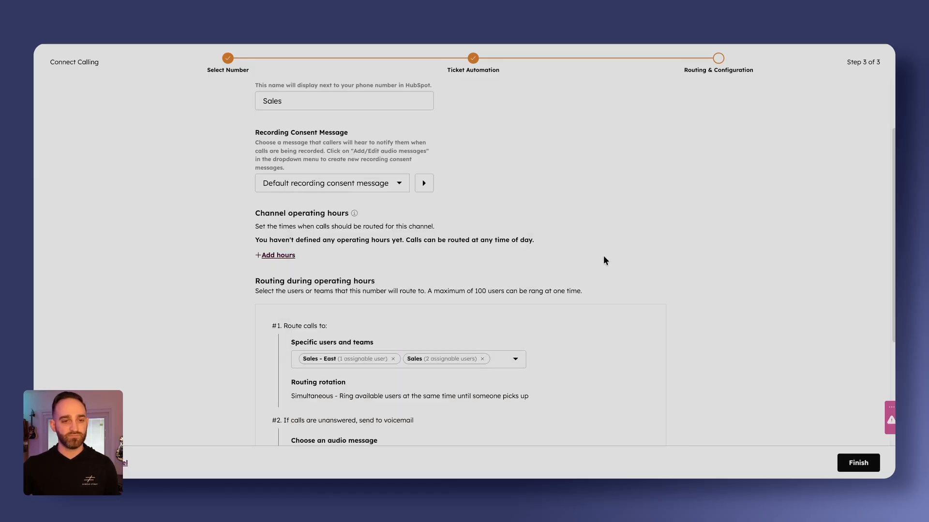
click(842, 461)
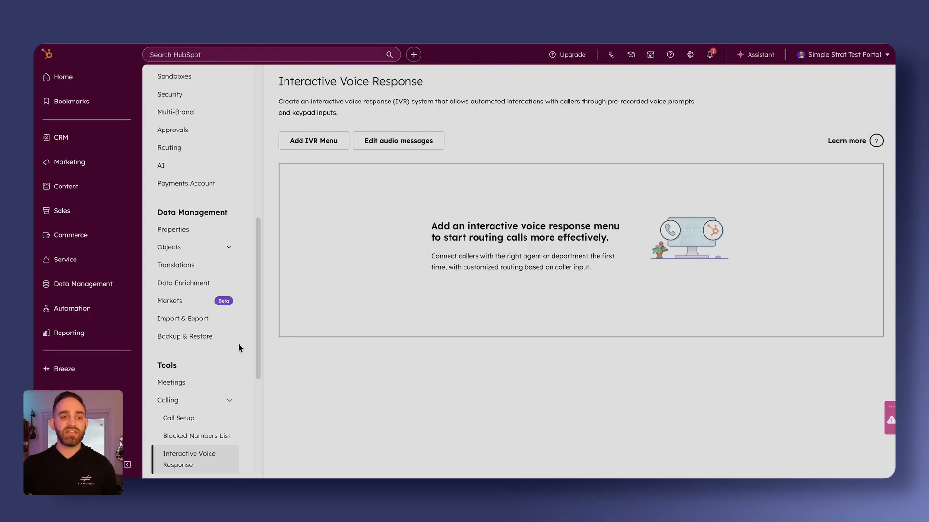
Add a new IVR menu in the Interactive Voice Response settings.
scroll(184, 338, down, 2)
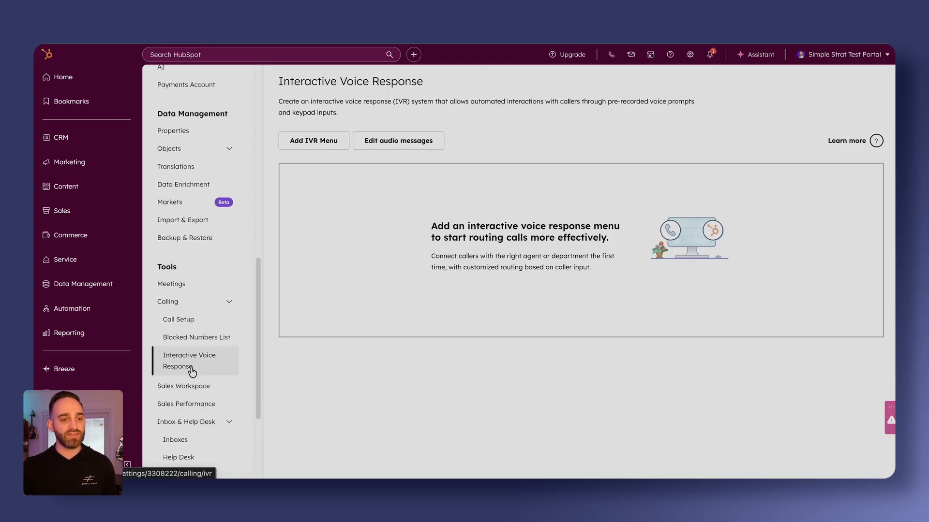
scroll(190, 367, up, 2)
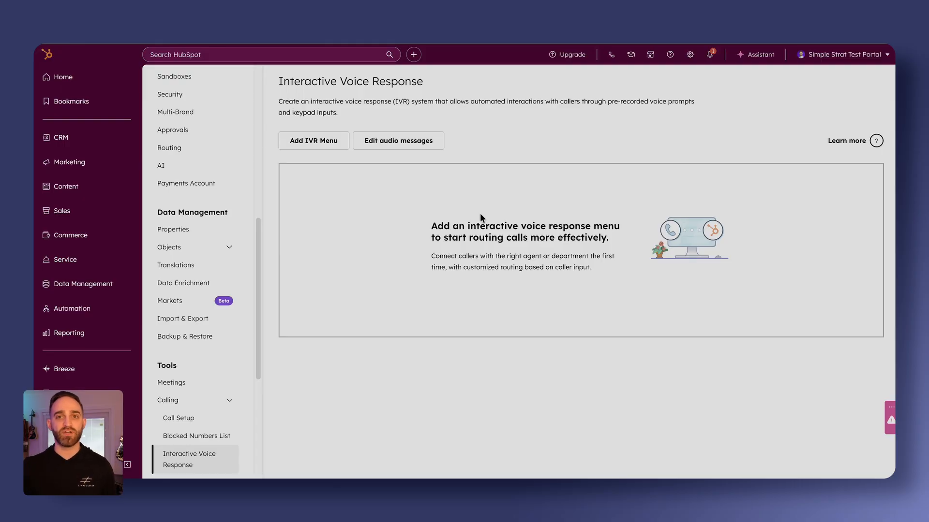
click(322, 143)
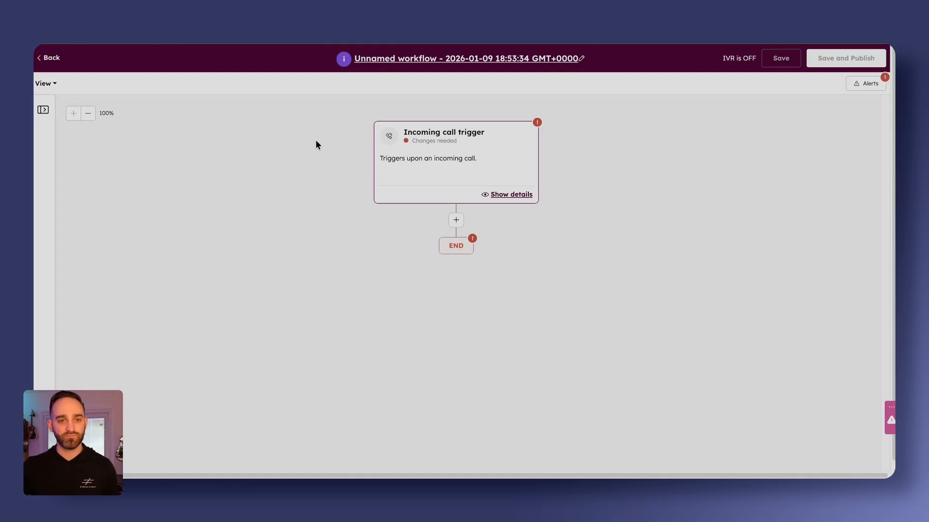
Rename the IVR workflow as HubSpot Hacks IVR Menu and save the name.
click(487, 59)
double_click(484, 136)
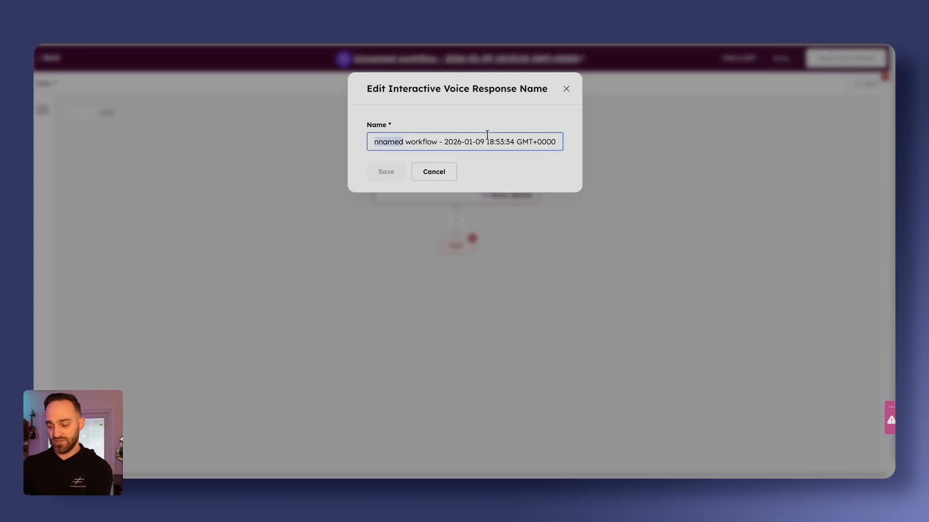
key(ctrl+a)
text(HubSpot Hacks IVR Menu)
click(386, 171)
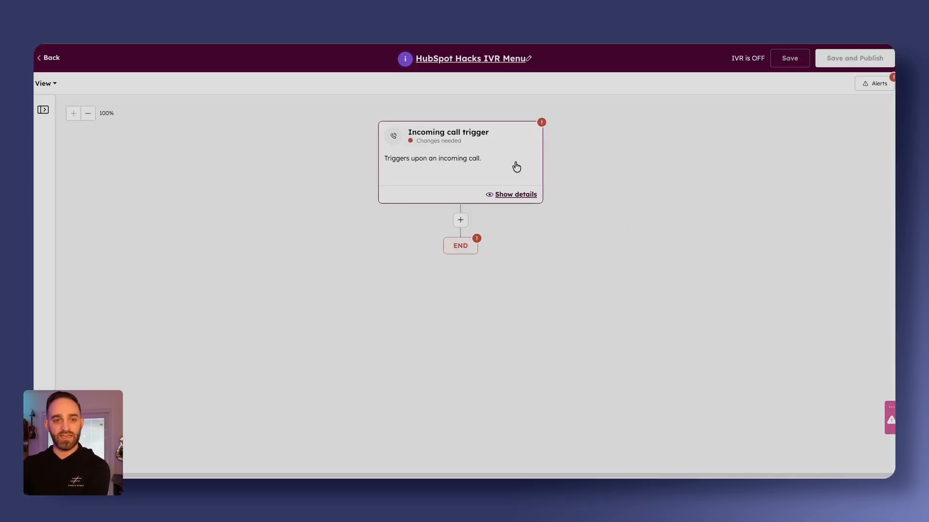
Set the incoming call trigger's phone number to Main Line (IVR) and save the trigger.
click(516, 166)
click(689, 133)
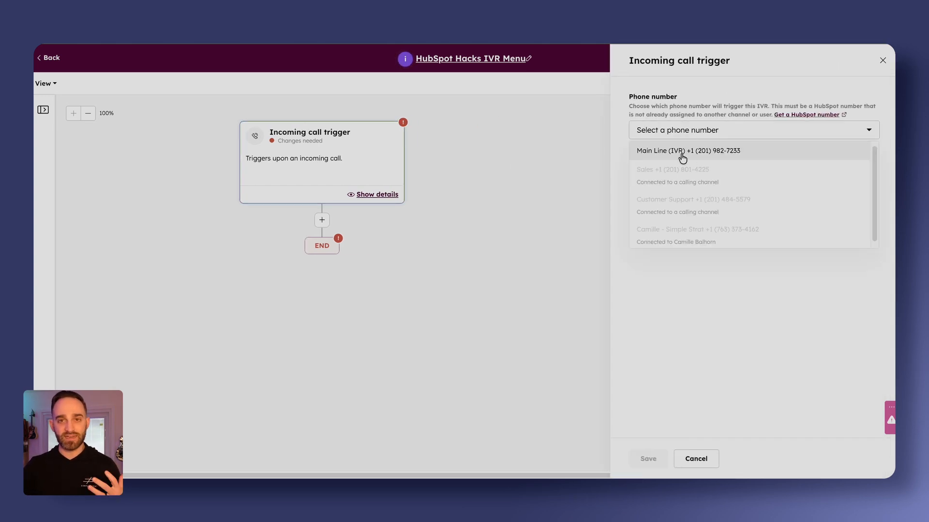
click(682, 156)
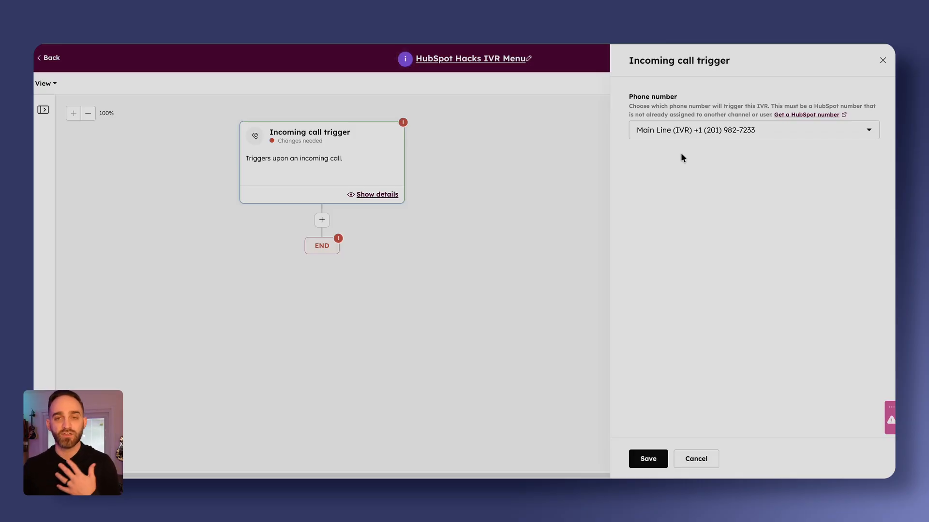
click(652, 458)
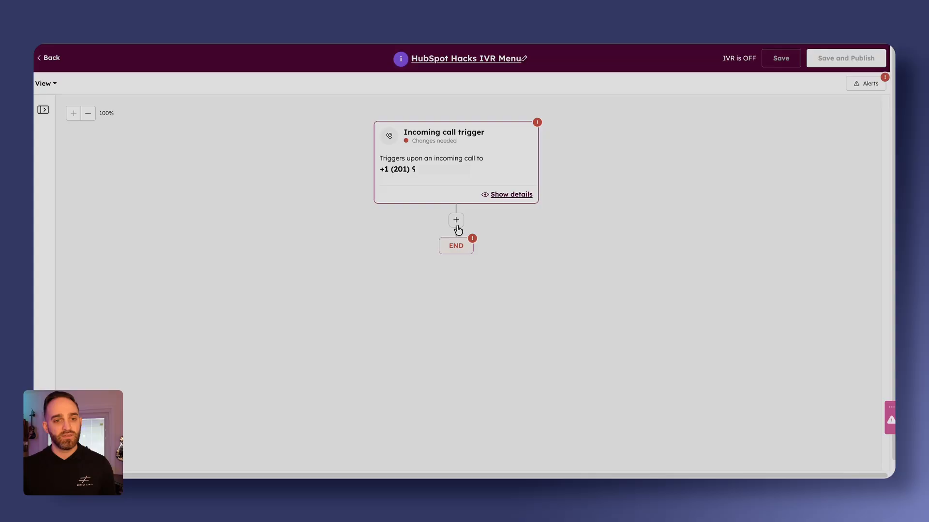
Add a Keypad (IVR) Menu action below the trigger and start a new audio message named HH Main Menu.
click(456, 223)
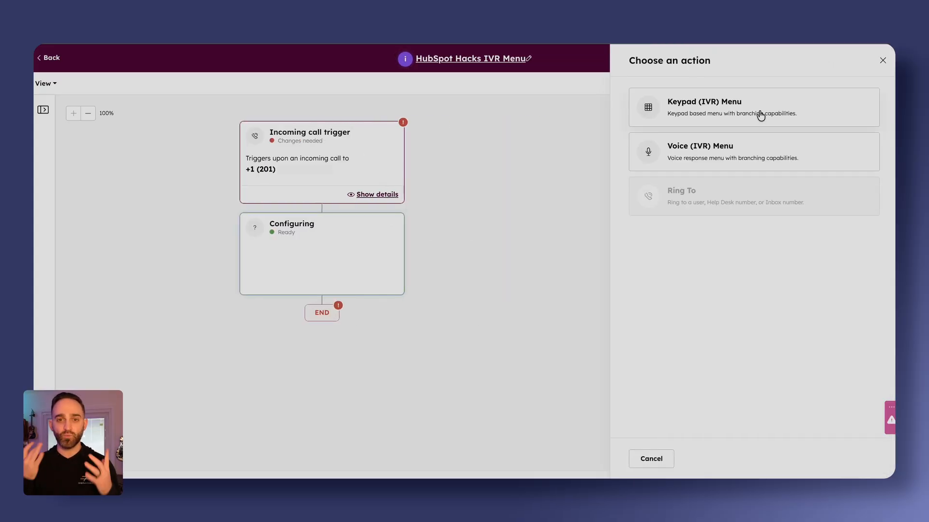
click(760, 115)
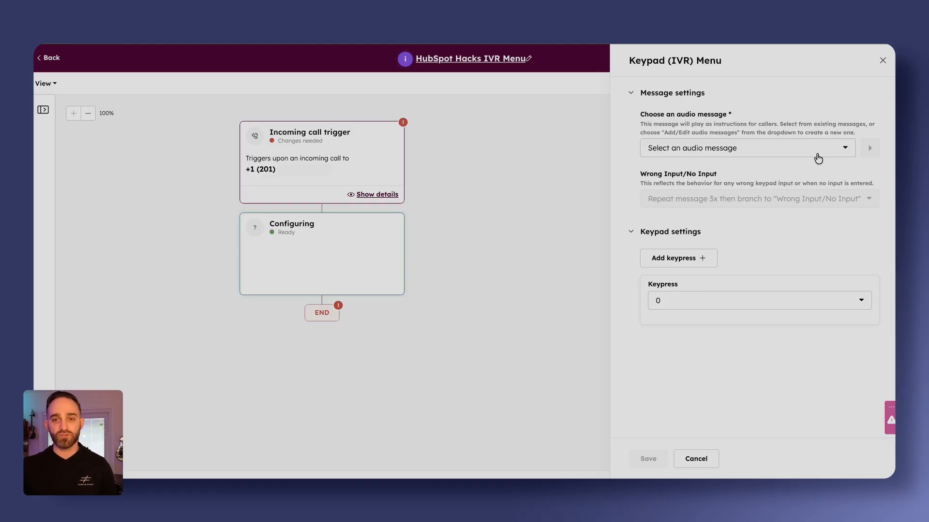
click(801, 156)
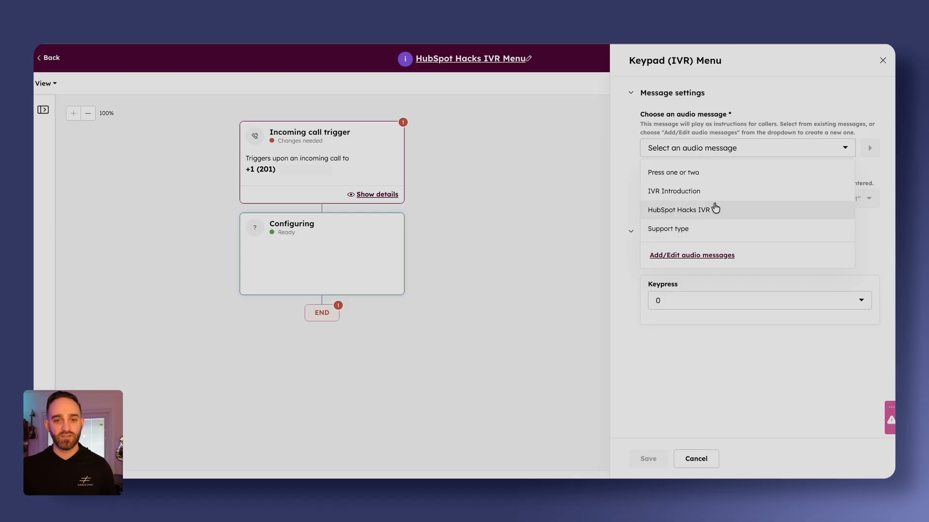
click(709, 256)
click(663, 158)
text(HH)
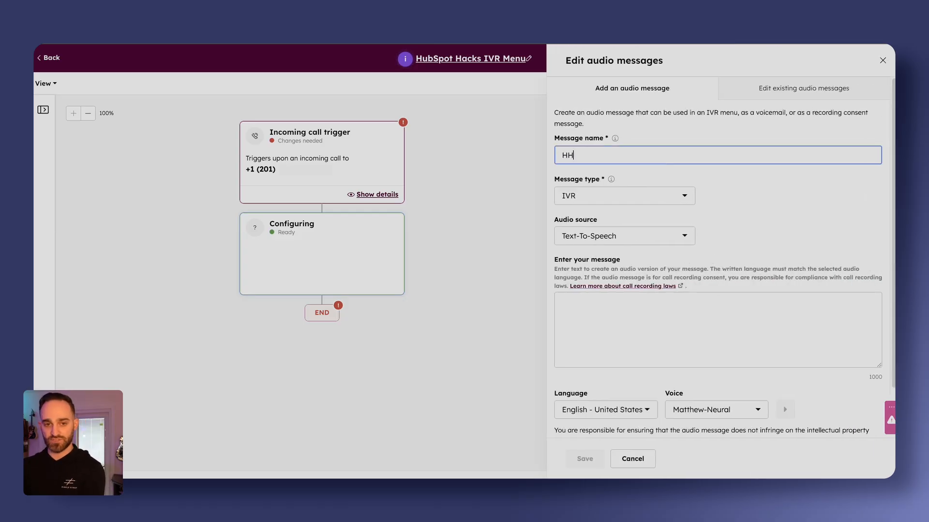
text( Men)
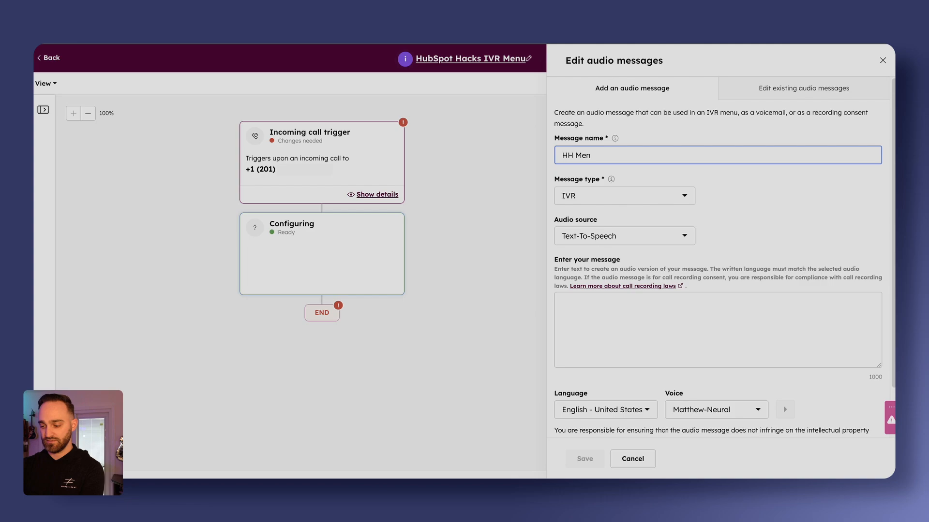
key(BackSpace)
key(BackSpace)
text(ain Menu)
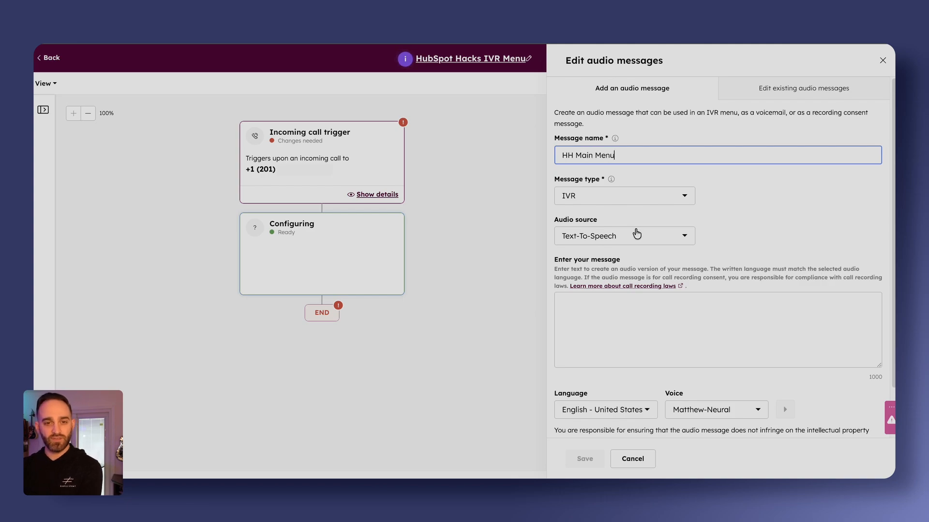
Keep the IVR type and Text-To-Speech source, and paste the HubSpot Hacks greeting offering 1 for sales, 2 for customer support and 0 for other calls.
click(650, 198)
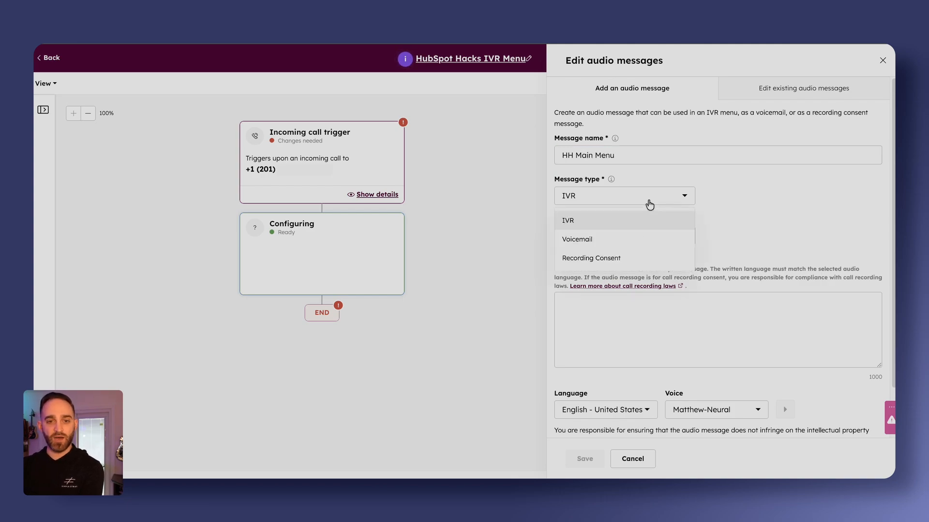
click(695, 214)
click(627, 239)
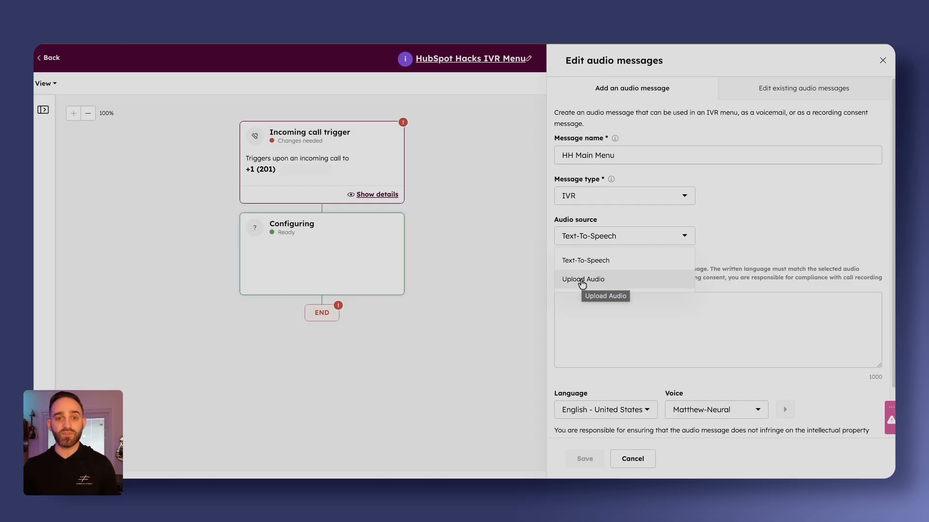
click(716, 206)
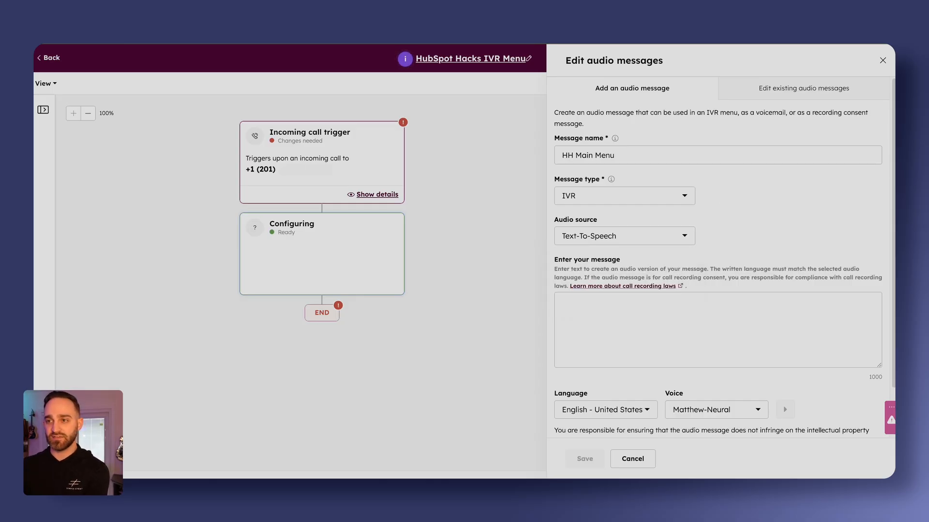
click(709, 315)
text(Thank you for calling HubSpot Hacks. This call is being recorded for quality and training purposes. For sales, please press 1 For customer support, please press 2. For all other calls, please press 0.)
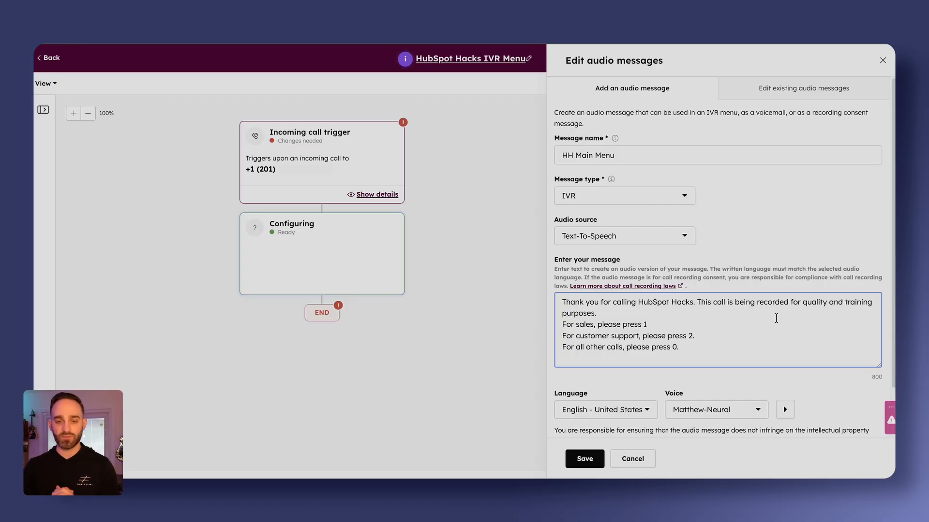
scroll(776, 318, down, 2)
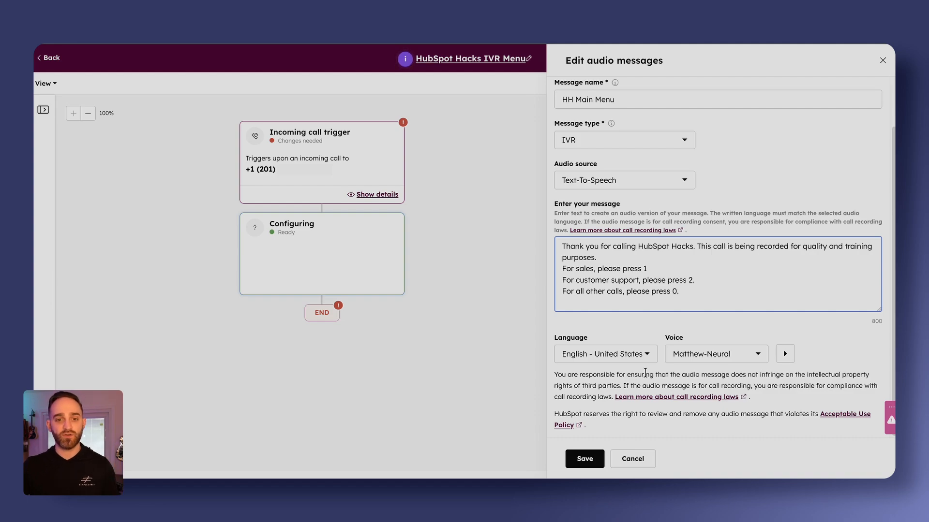
Examine the voices offered for the message, and search its languages for "spa" and "ita".
click(707, 356)
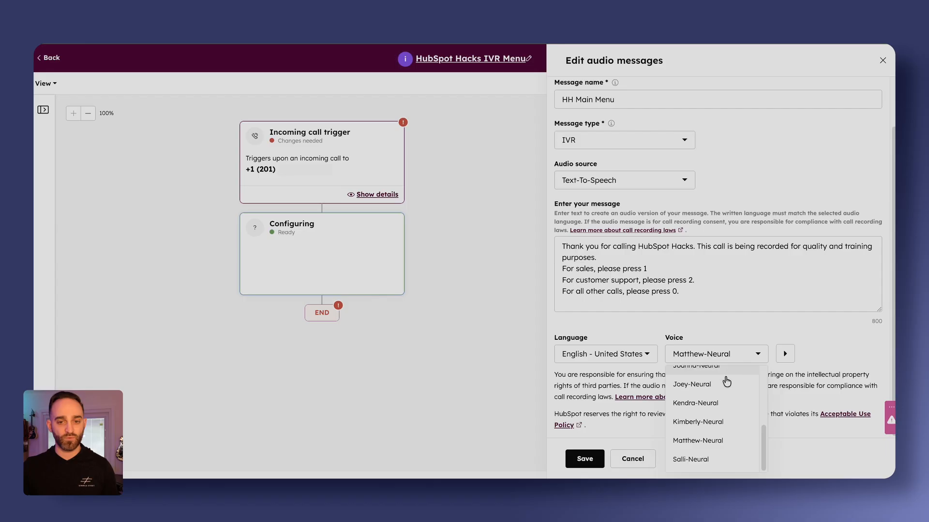
scroll(725, 397, up, 5)
scroll(723, 408, down, 5)
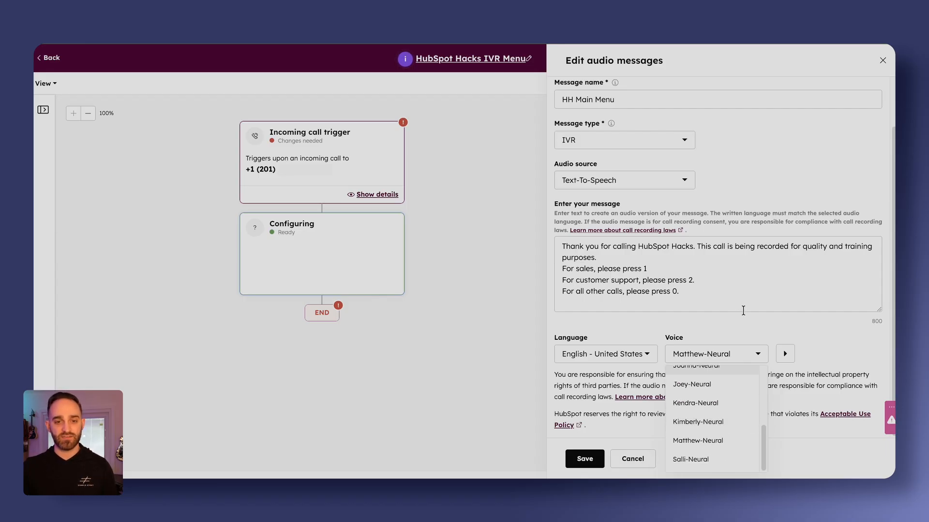
click(698, 324)
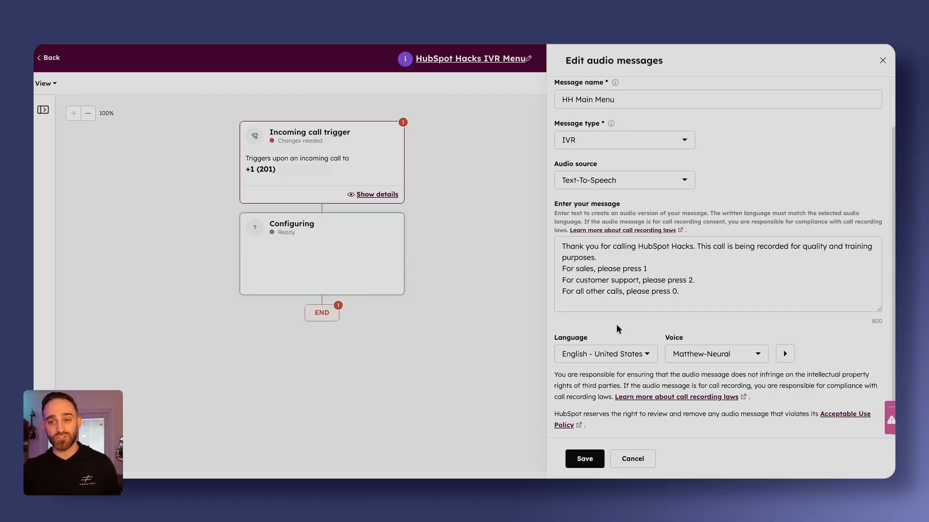
click(625, 356)
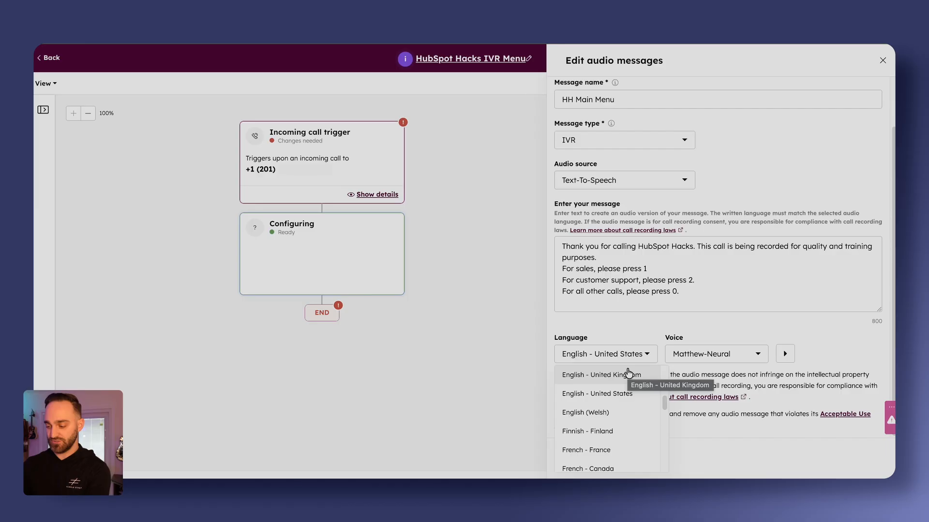
text(spa)
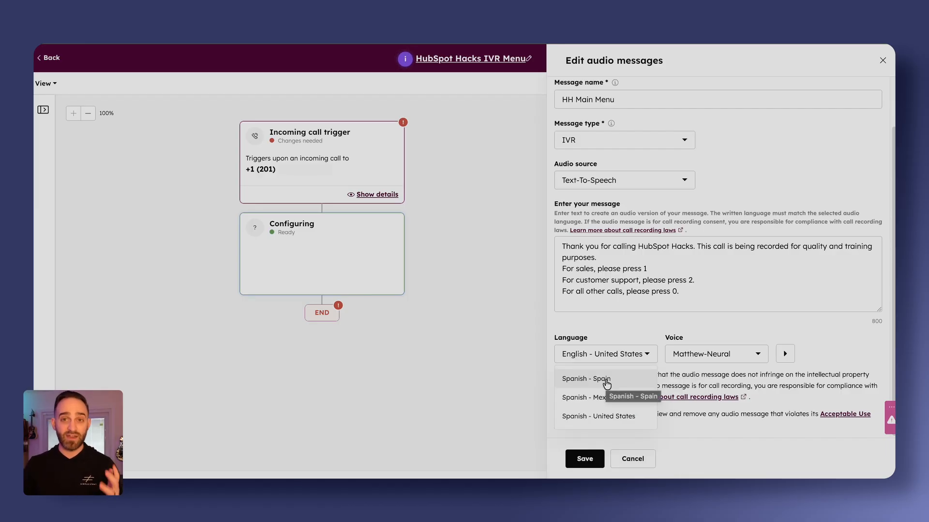
key(BackSpace)
key(BackSpace)
key(BackSpace)
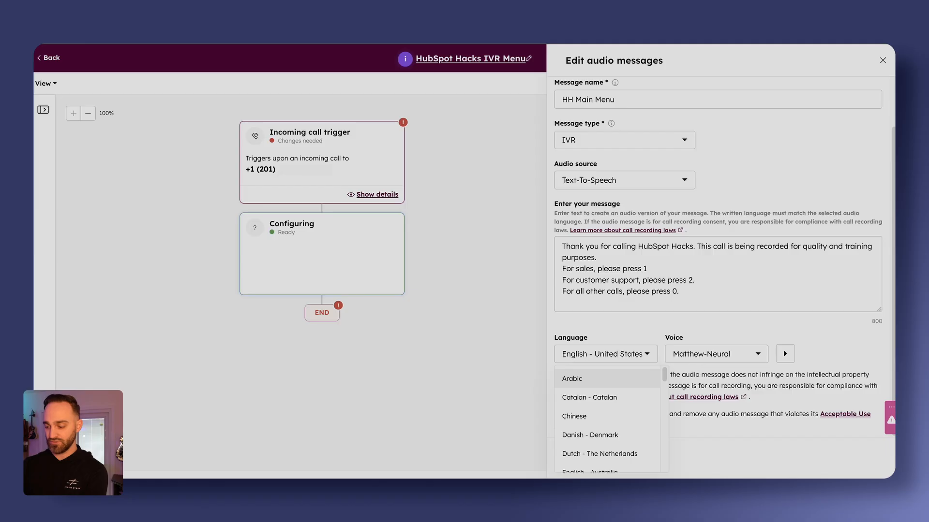
text(ita)
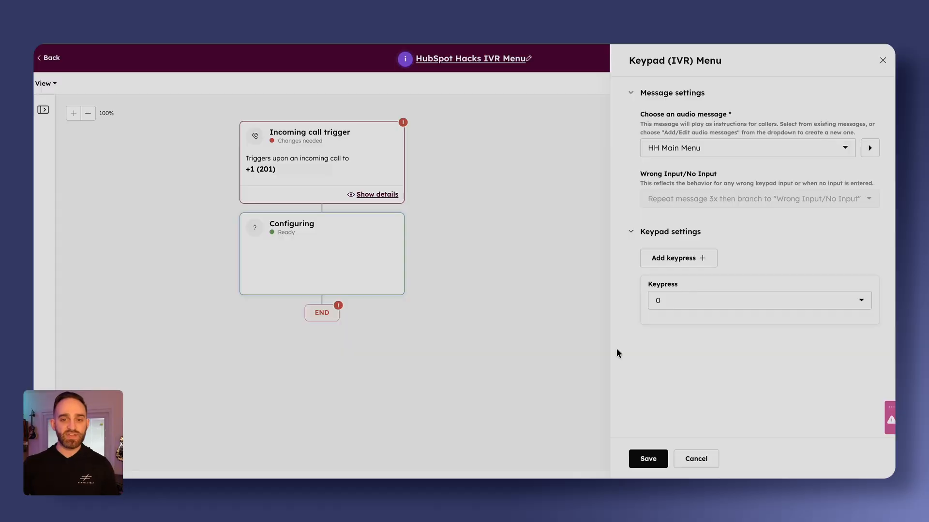
Add keypresses 1 and 2 to the keypad menu, save it, and review its settings.
click(664, 256)
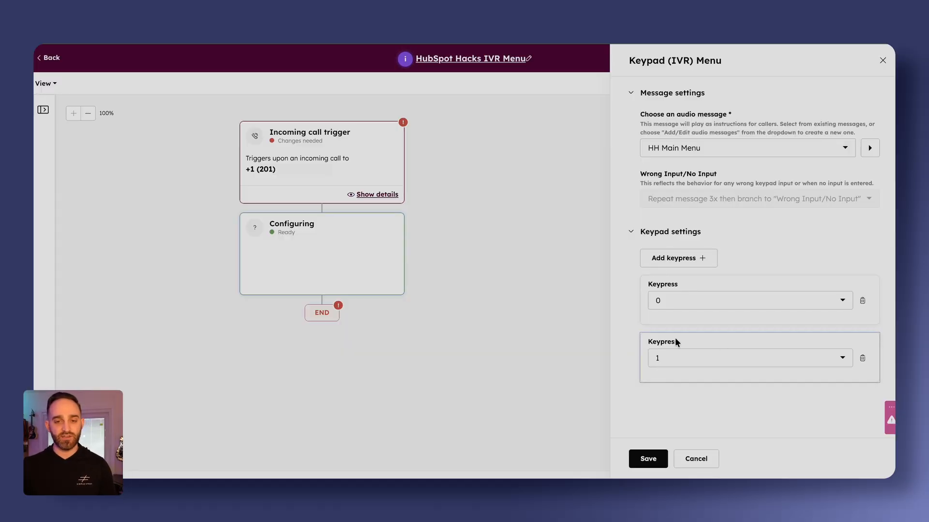
click(686, 261)
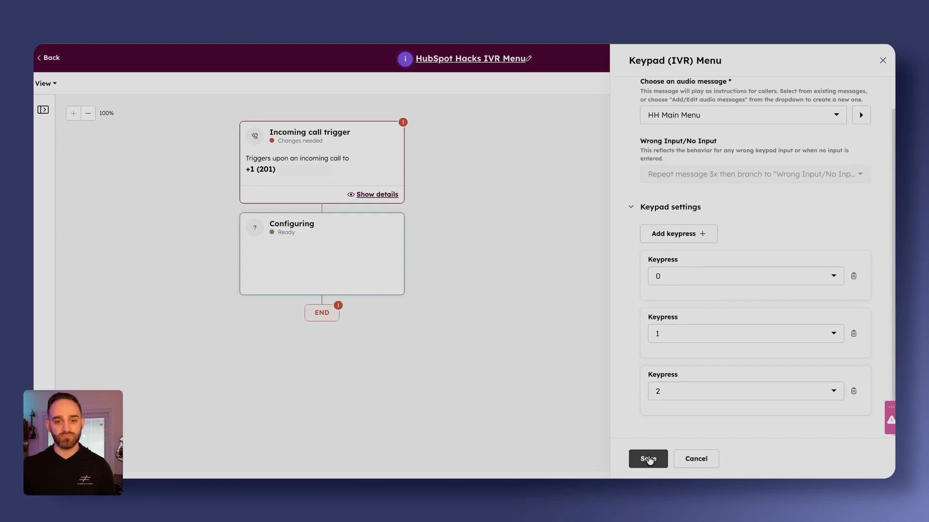
click(648, 459)
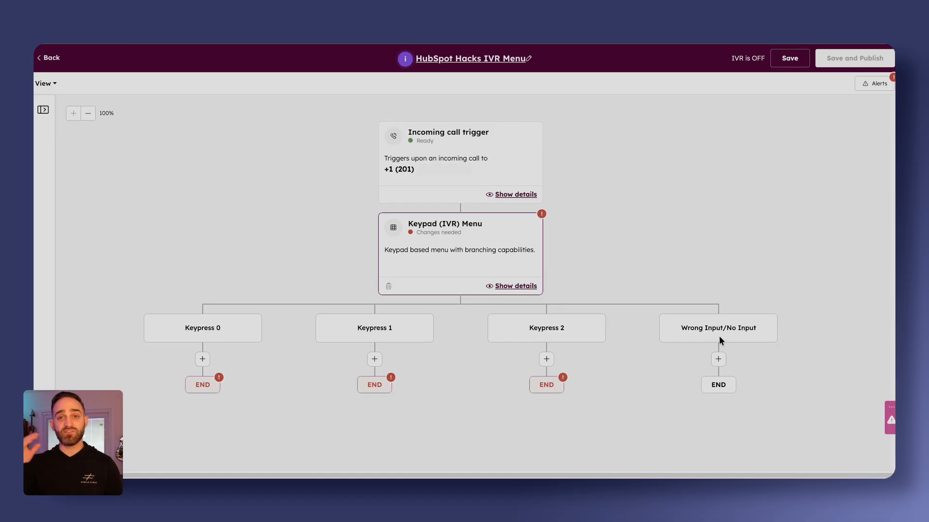
click(527, 251)
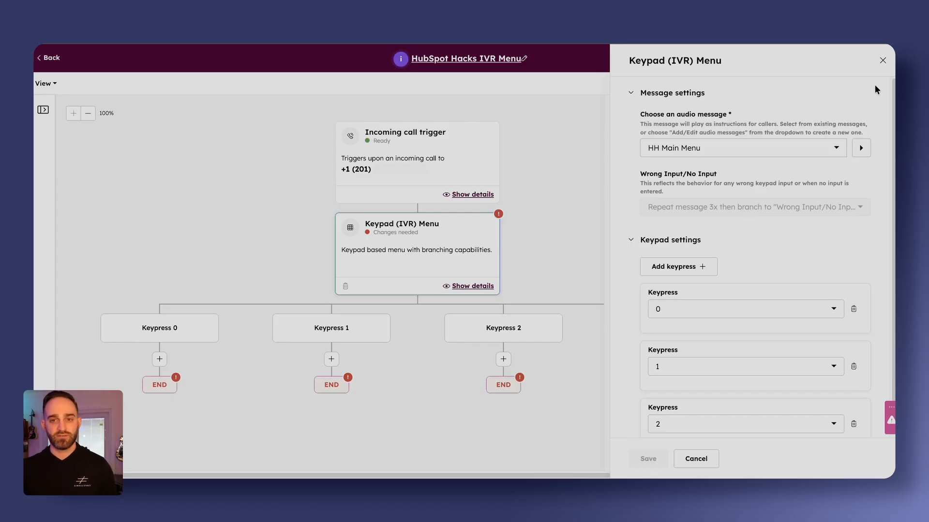
click(882, 62)
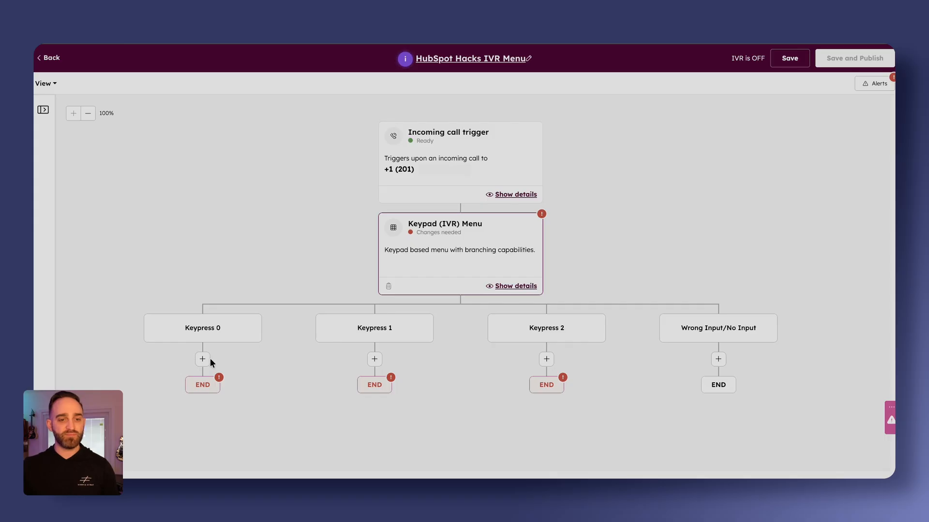
Add a Ring To action under the Keypress 1 branch and open its list of users and numbers.
click(369, 361)
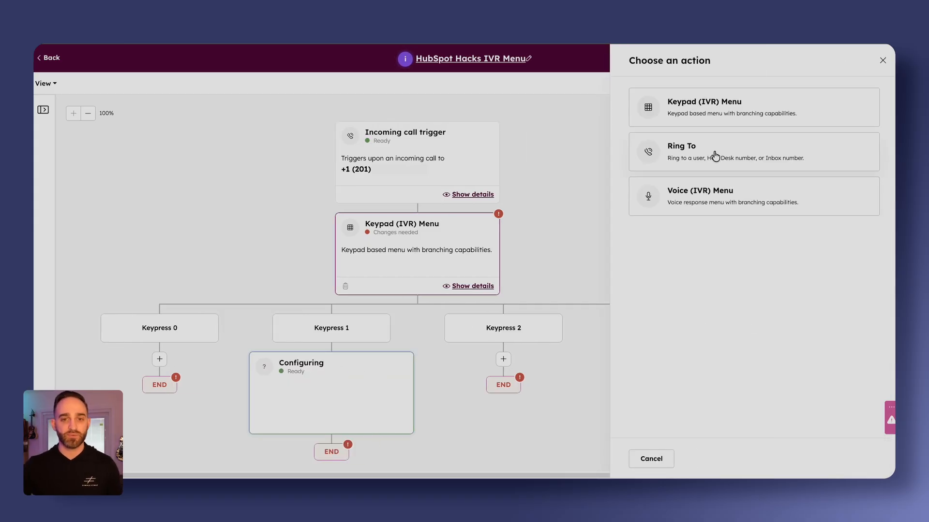
click(715, 155)
click(716, 130)
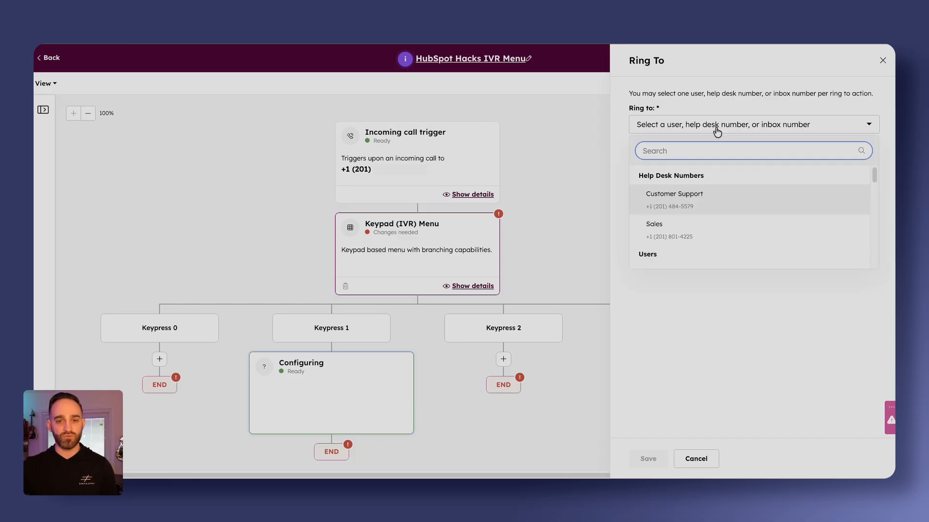